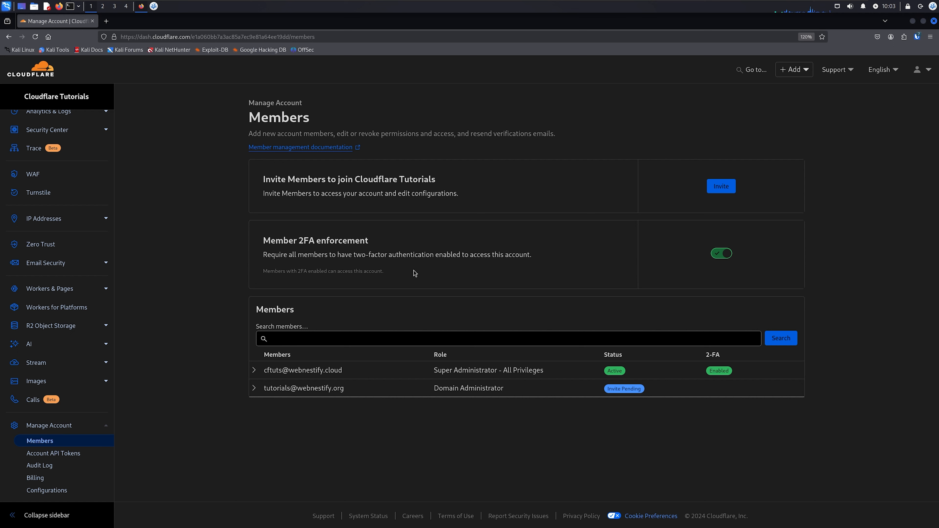
Start a new member invitation and set its permission scope to include all domains
left_click(726, 188)
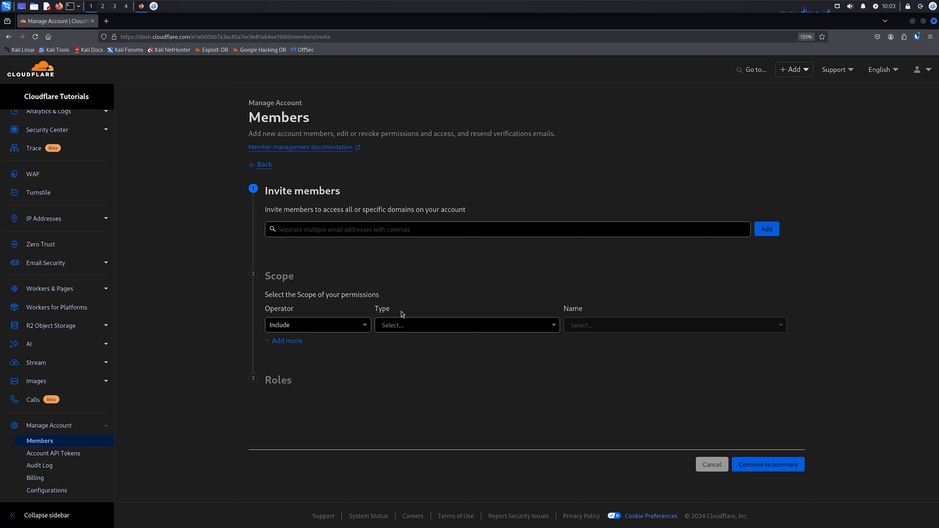
left_click(418, 324)
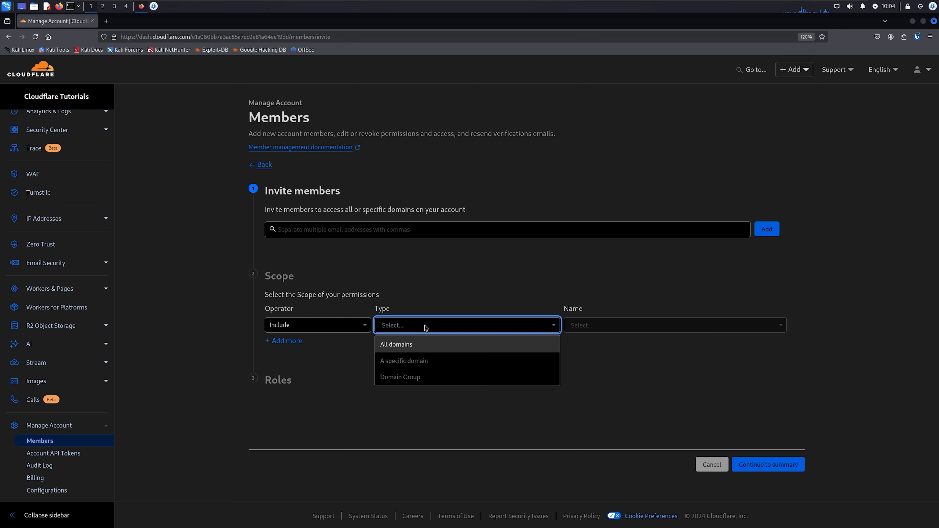
left_click(410, 345)
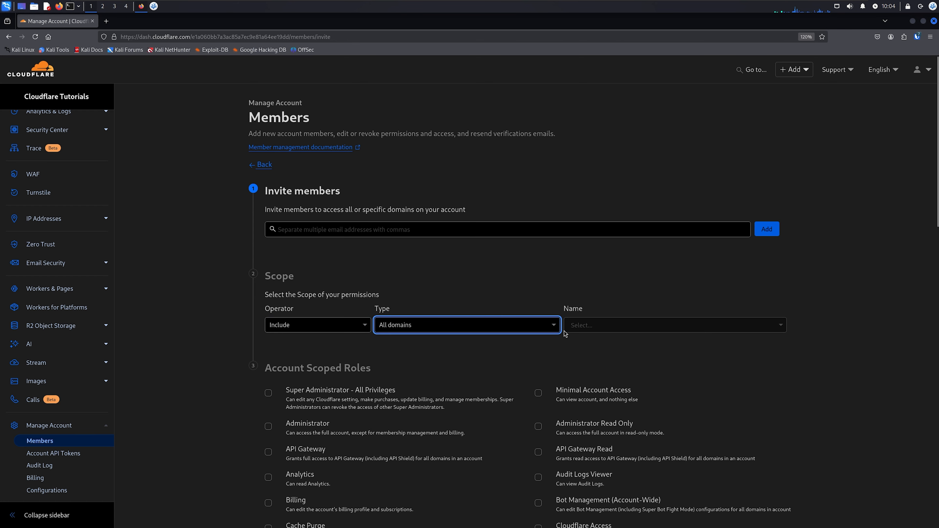
Examine the full list of account scoped roles available for an all-domains invitation
scroll(566, 333, "down", 4)
left_click(593, 176)
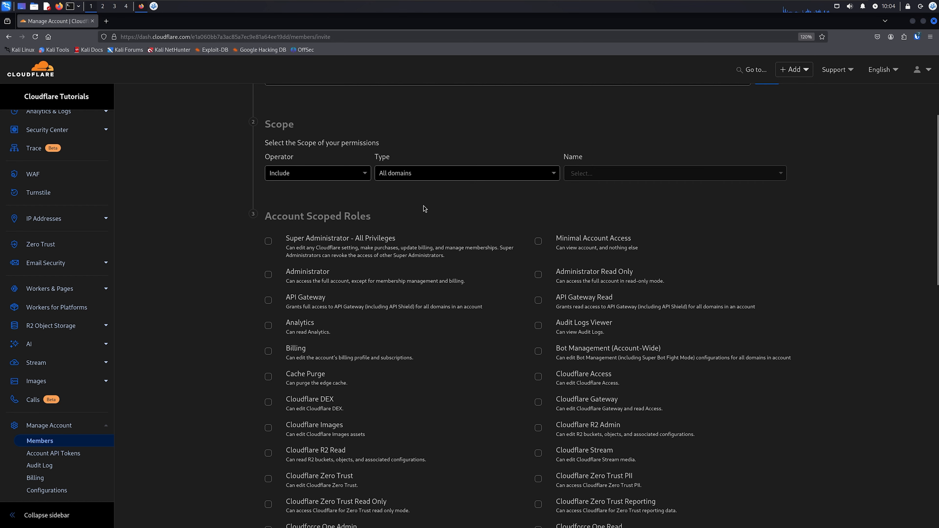
scroll(434, 237, "down", 4)
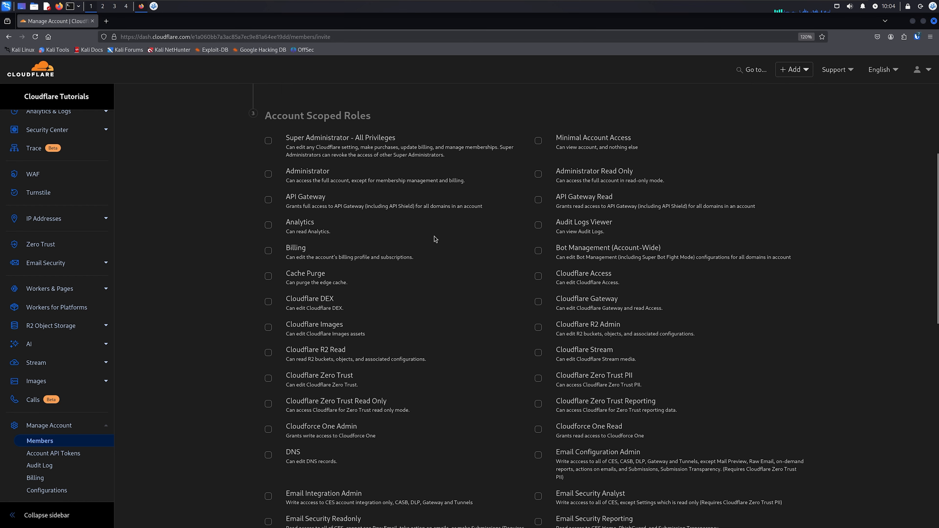
scroll(438, 220, "up", 3)
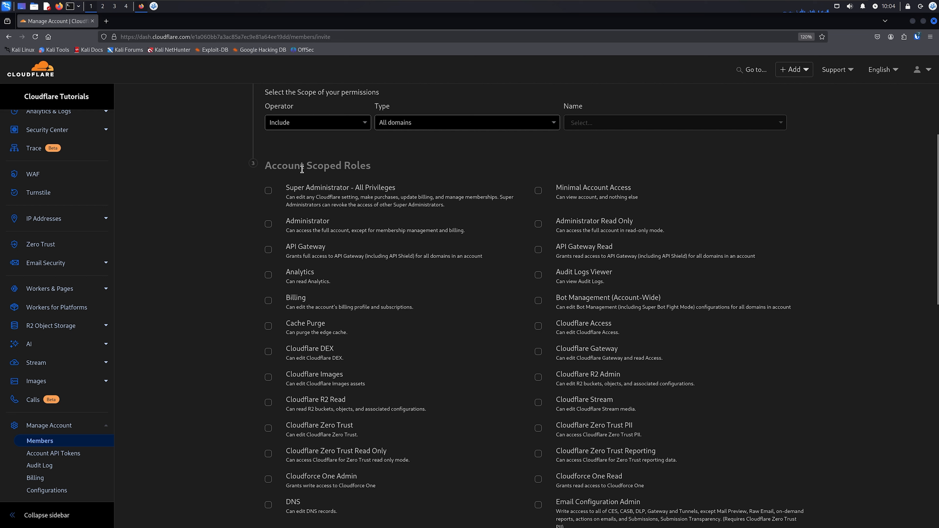
left_click_drag(274, 165, 374, 169)
left_click(379, 166)
scroll(469, 268, "down", 1)
scroll(469, 269, "down", 1)
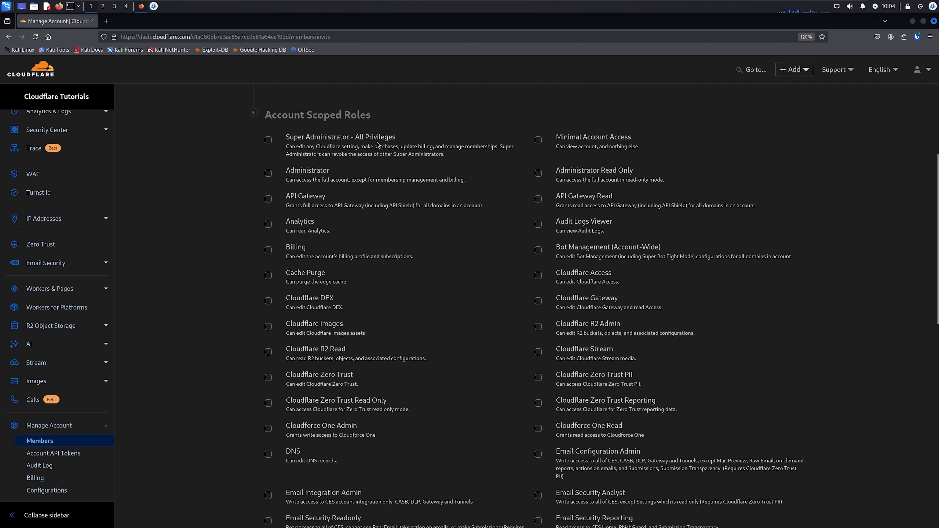
scroll(404, 319, "down", 5)
scroll(405, 319, "down", 5)
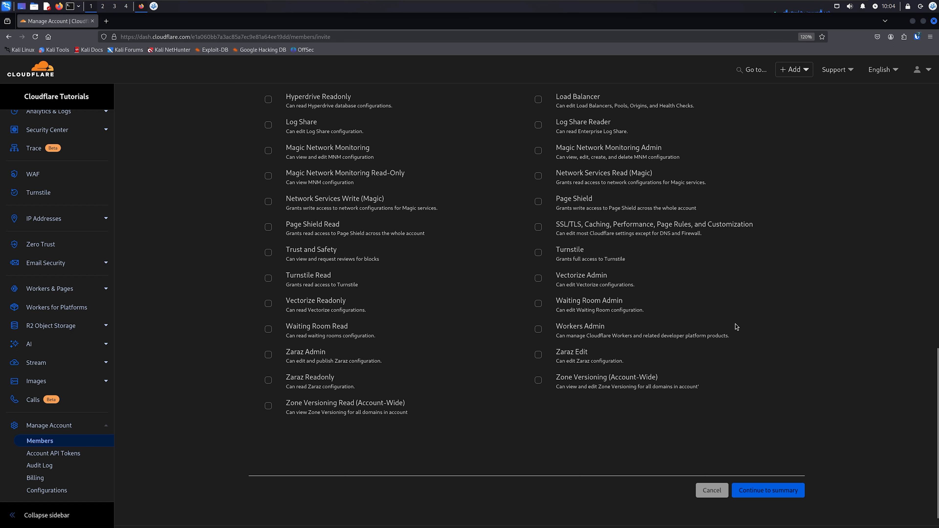
Find "admini" on the page and select the Administrator role for the invitee
key("ctrl+f")
type("admini")
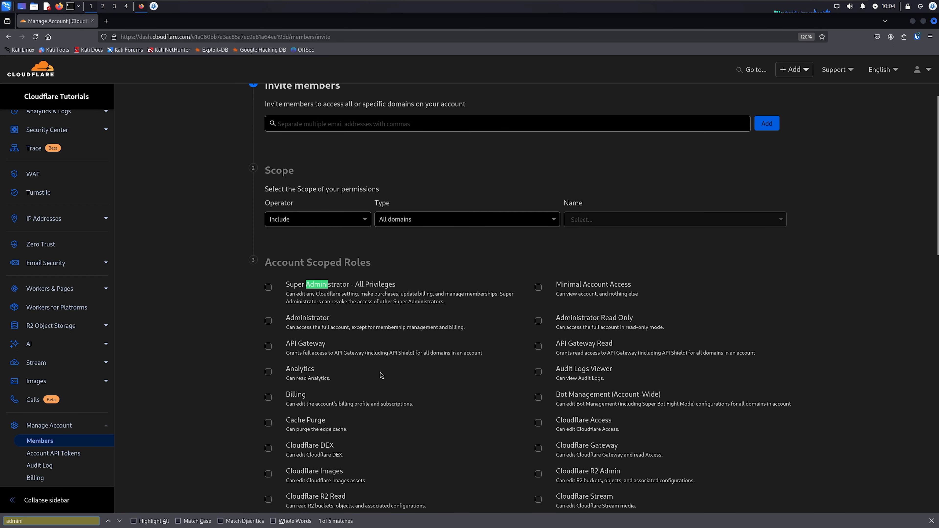
left_click(269, 320)
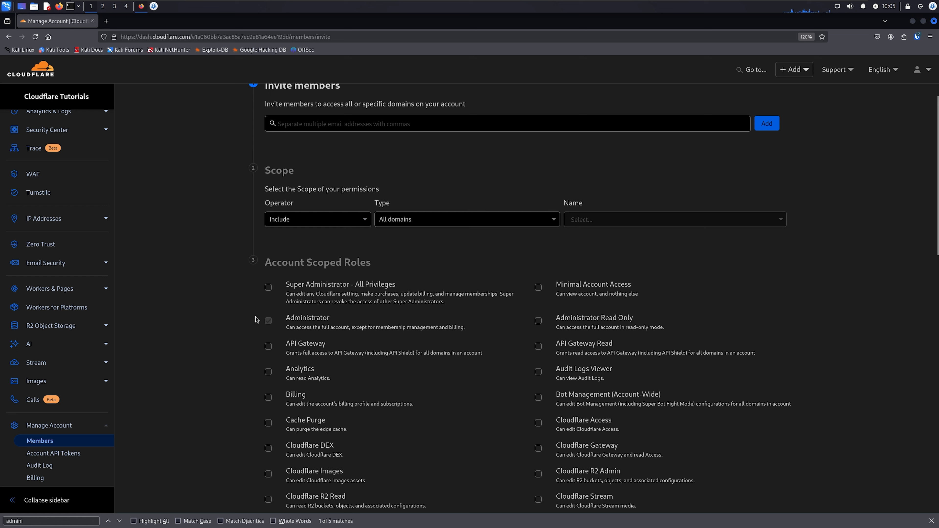
Select the Cache Purge and DNS roles for the invitee and close the page search
scroll(381, 361, "down", 3)
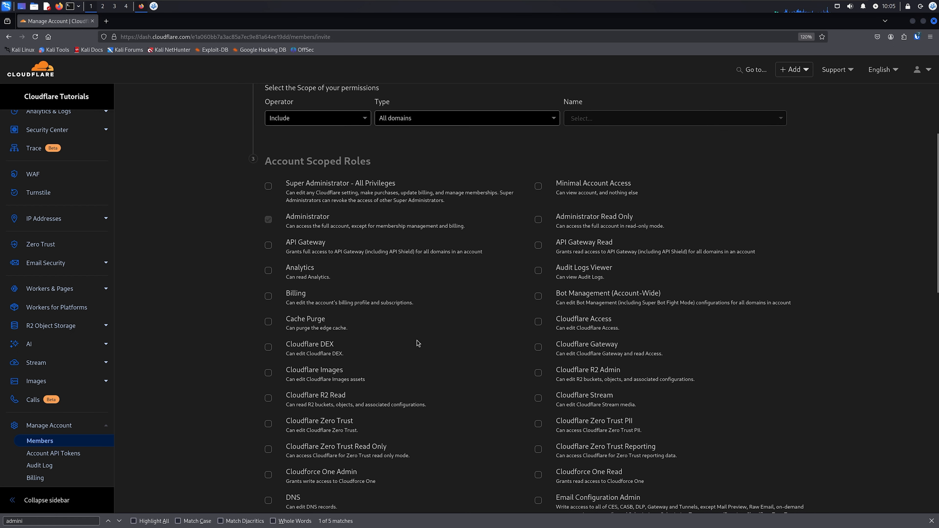
left_click(269, 323)
scroll(253, 468, "down", 3)
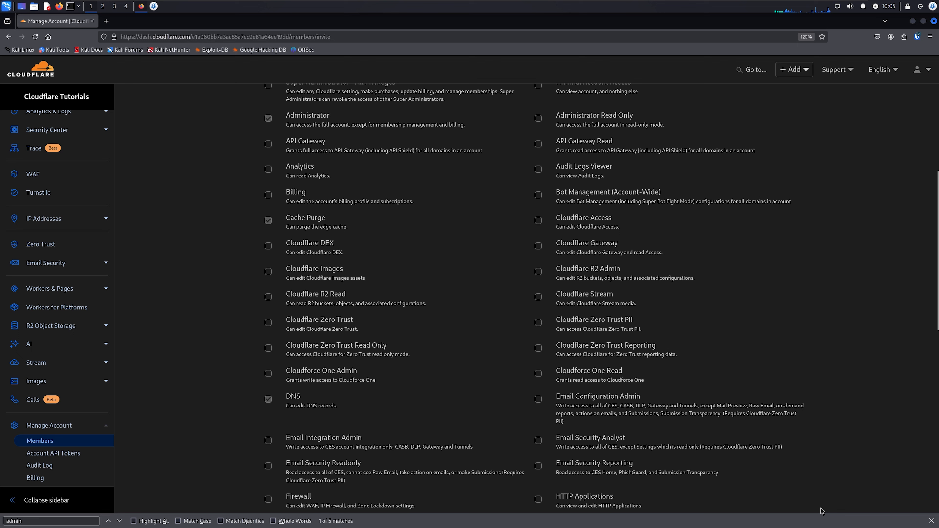
left_click(931, 521)
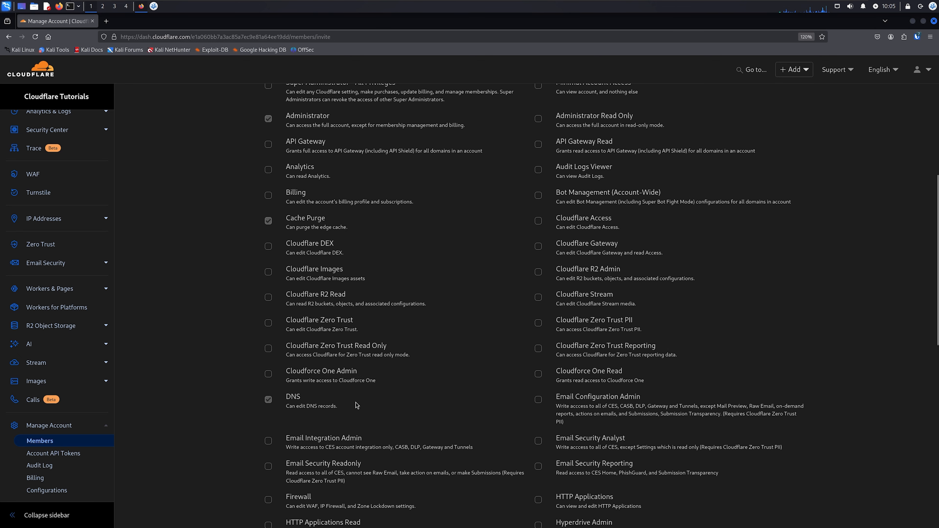
Deselect the Administrator role in the account scoped roles
scroll(325, 370, "up", 3)
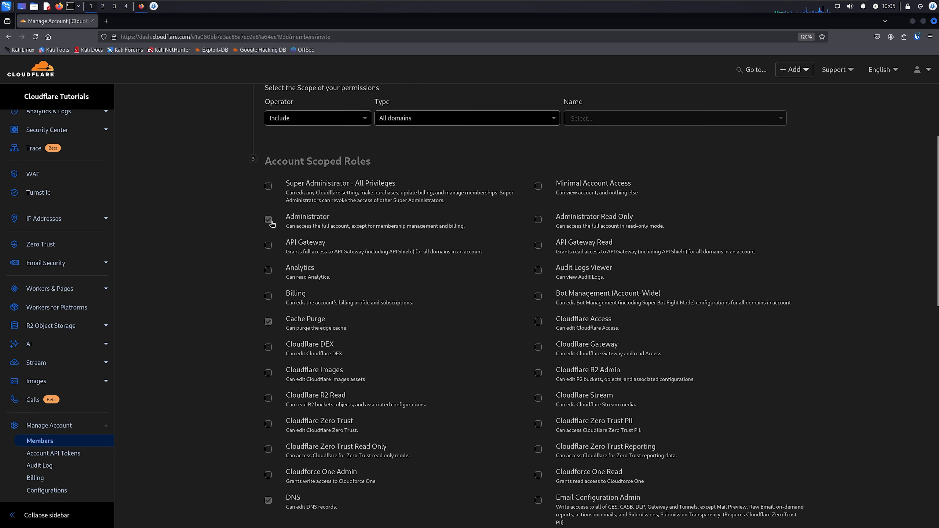
scroll(425, 337, "down", 2)
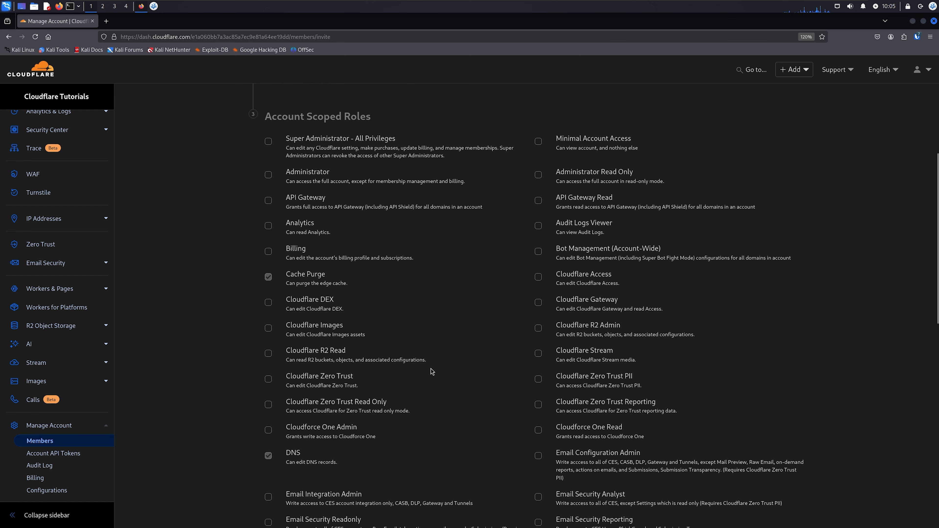
Select the Firewall role for the invitee and look over the remaining account scoped roles
scroll(430, 310, "down", 3)
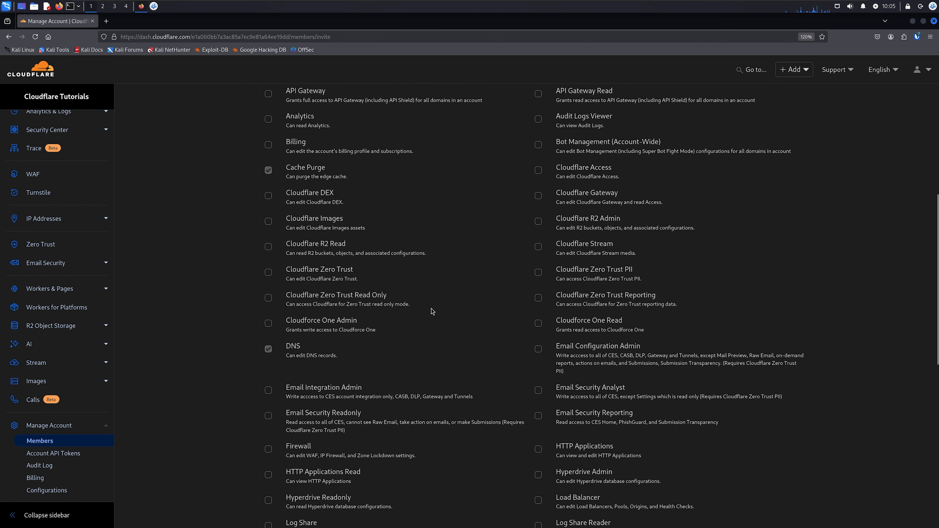
left_click(269, 449)
scroll(373, 406, "down", 3)
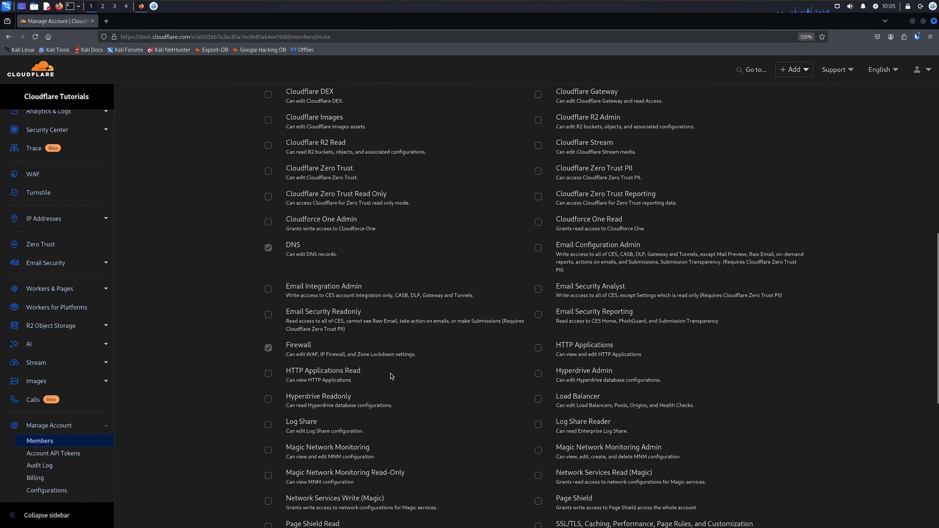
scroll(464, 384, "down", 3)
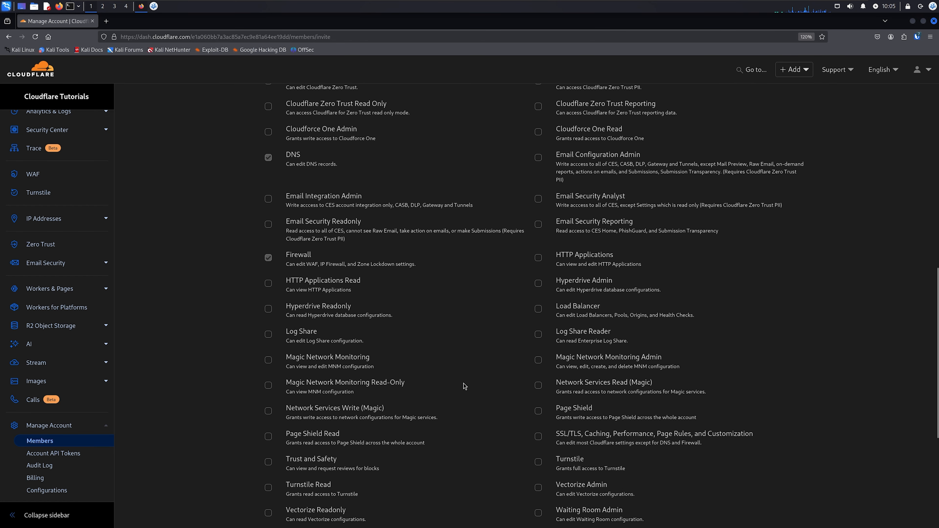
scroll(455, 385, "down", 3)
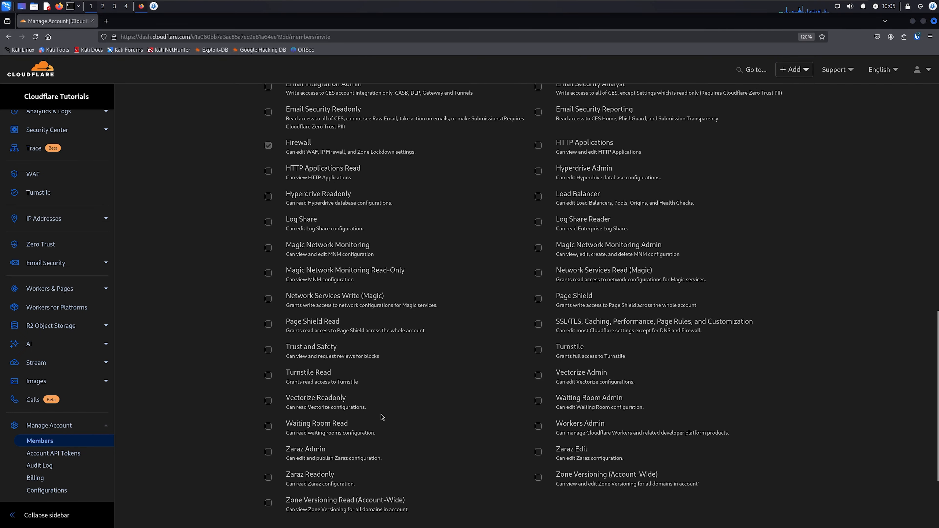
scroll(385, 417, "up", 12)
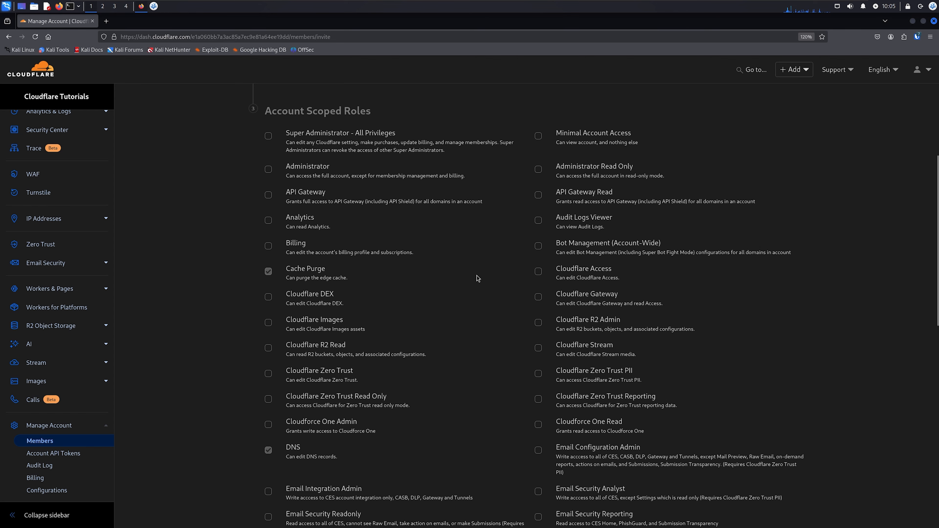
Try to continue to the invitation summary without an invitee email address
scroll(455, 357, "down", 9)
scroll(456, 359, "down", 5)
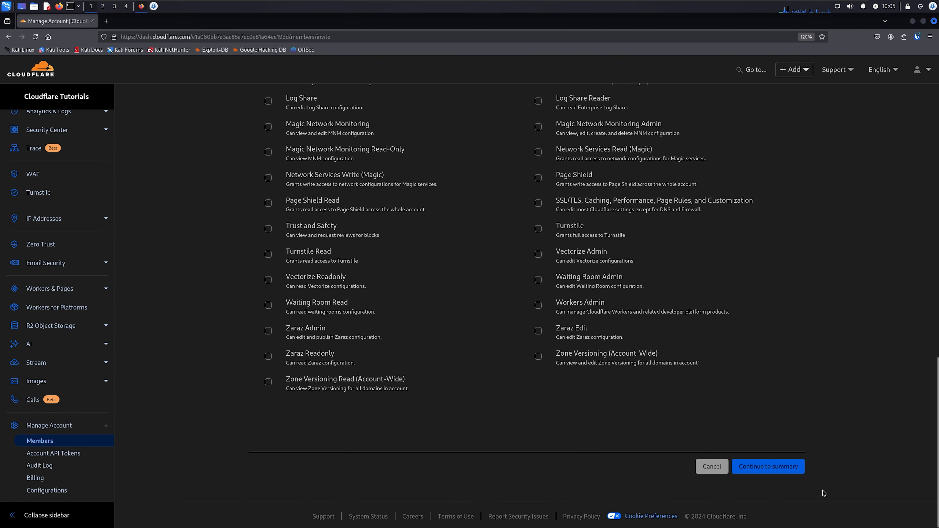
left_click(775, 467)
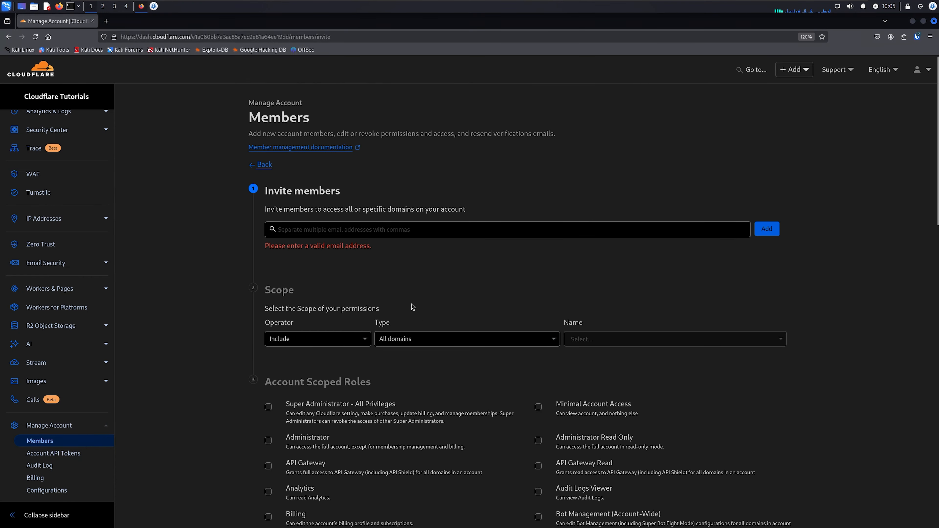
Add the invitee's email address to the invitation and continue to its summary
left_click(351, 223)
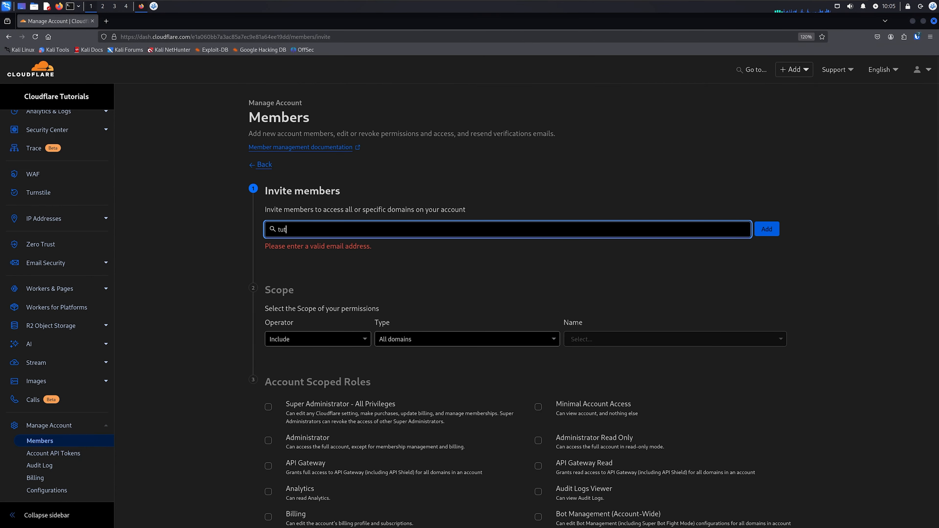
key("Return")
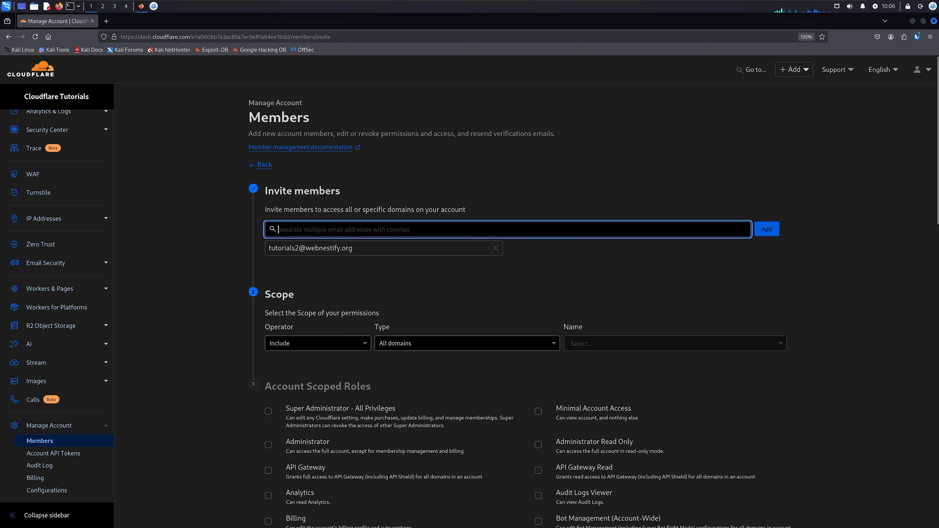
scroll(377, 259, "down", 15)
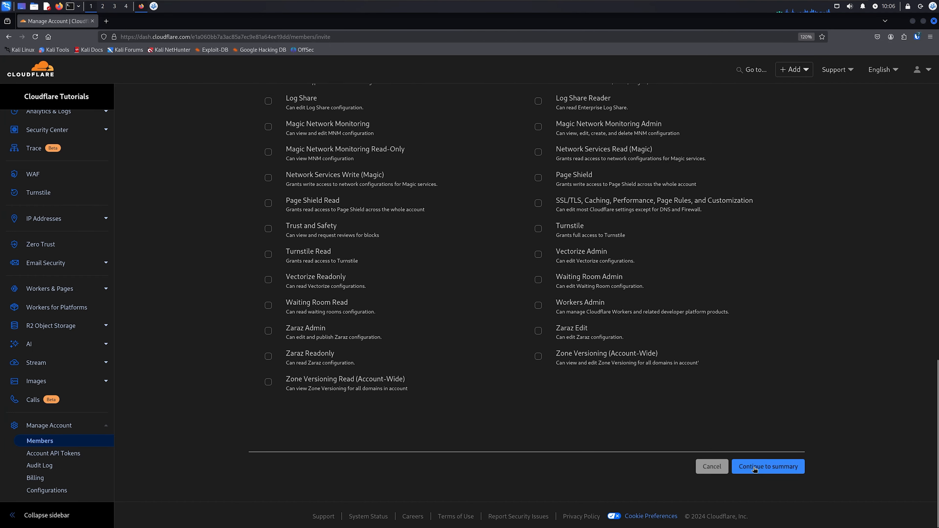
left_click(754, 469)
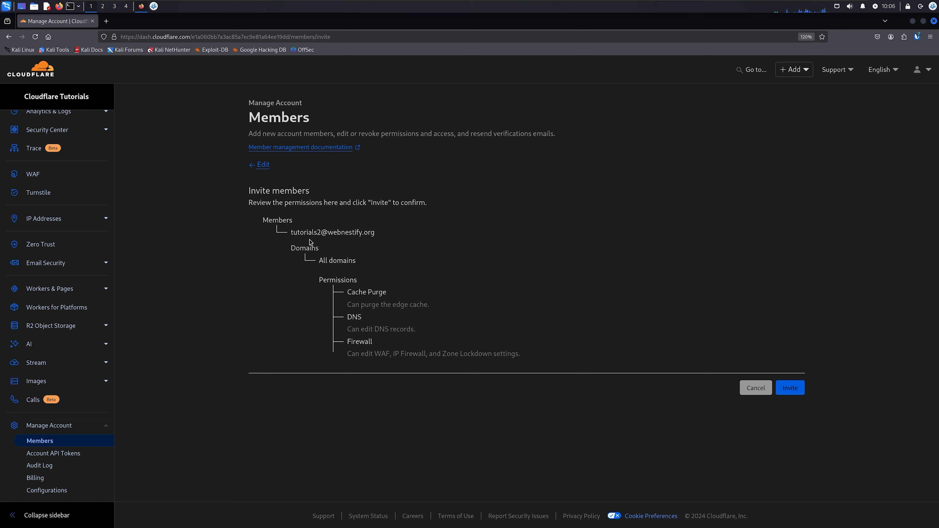
Review the member, domains and permissions in the invitation summary and send the invitation
left_click_drag(292, 232, 367, 232)
left_click(387, 239)
left_click_drag(320, 267, 377, 281)
left_click(392, 270)
left_click(377, 299)
left_click(808, 391)
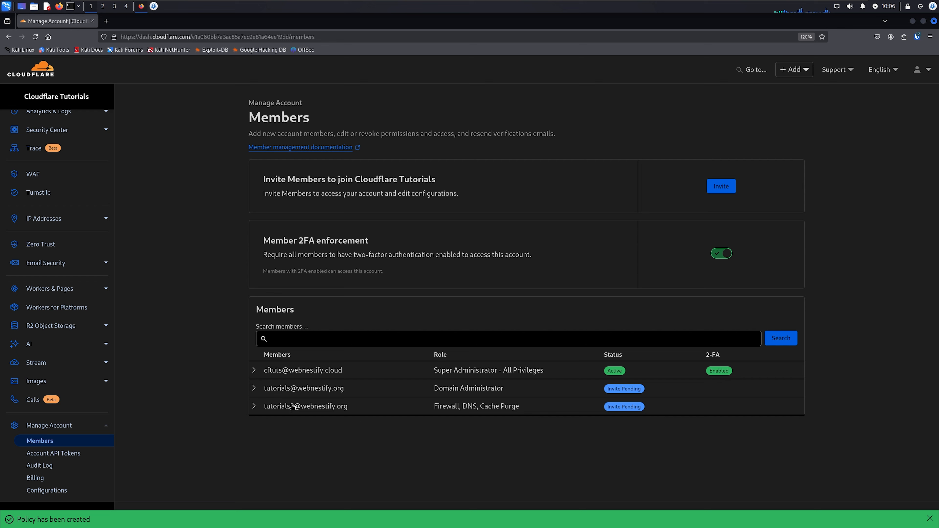
Expand the newly invited member's entry to check its policy details, and collapse it again
left_click_drag(291, 406, 355, 447)
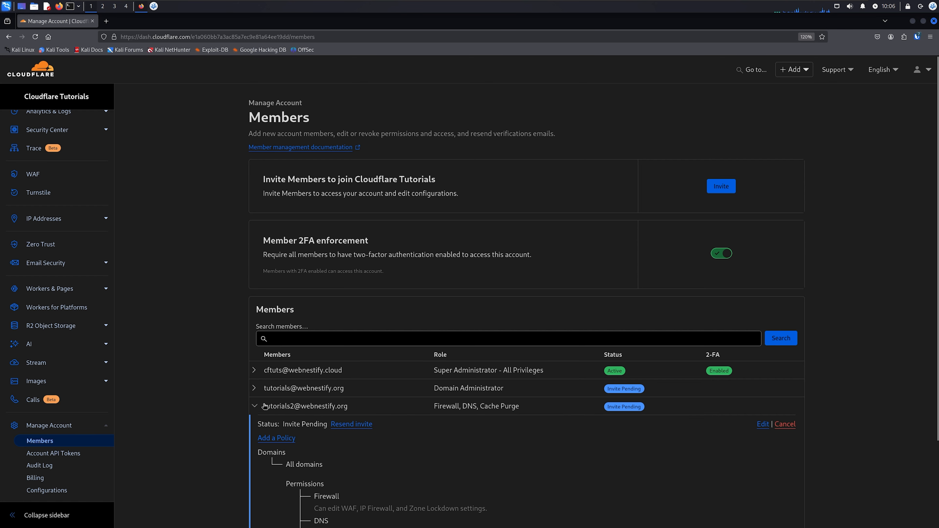
left_click(293, 408)
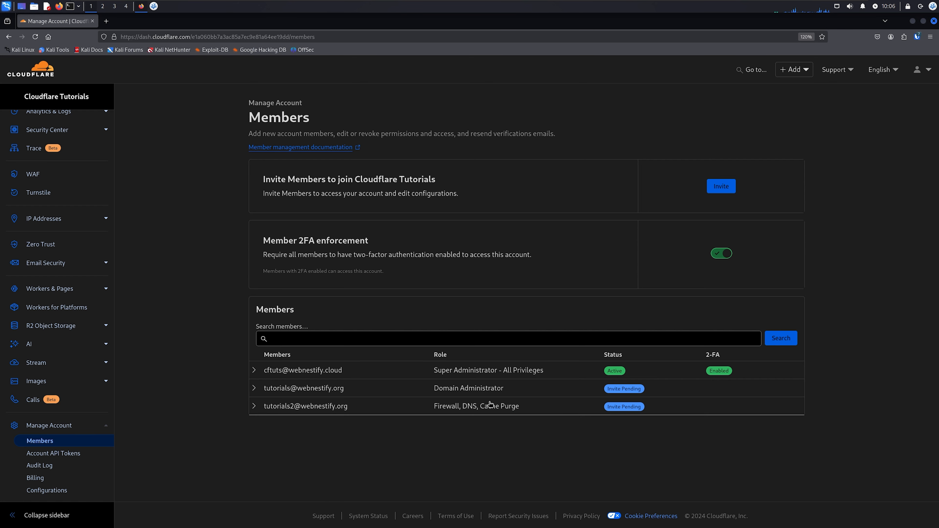
key("alt")
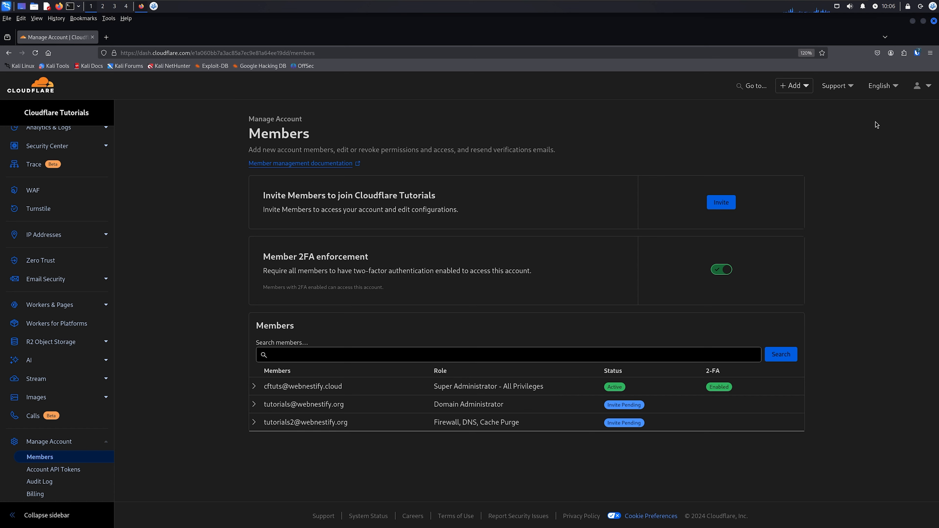
left_click(844, 198)
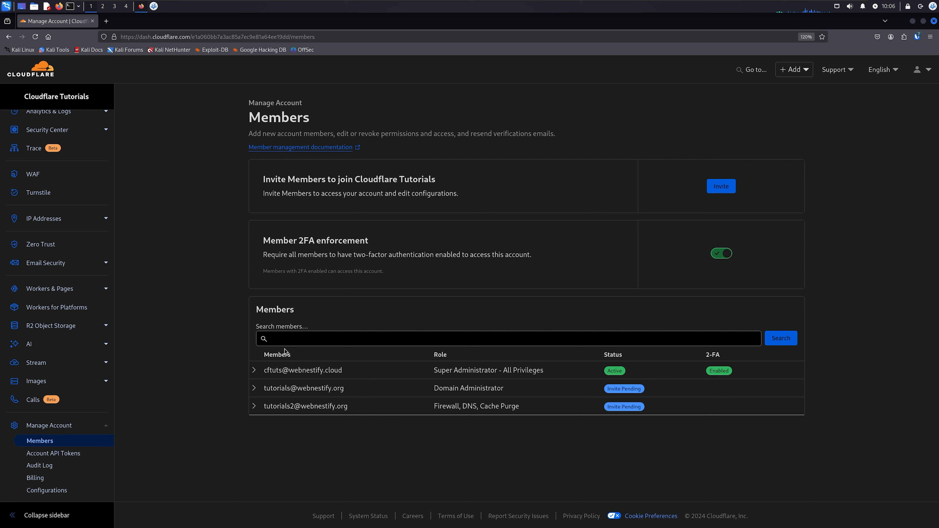
Open the account's audit log and turn on the inclusion of user level activity
scroll(56, 415, "down", 3)
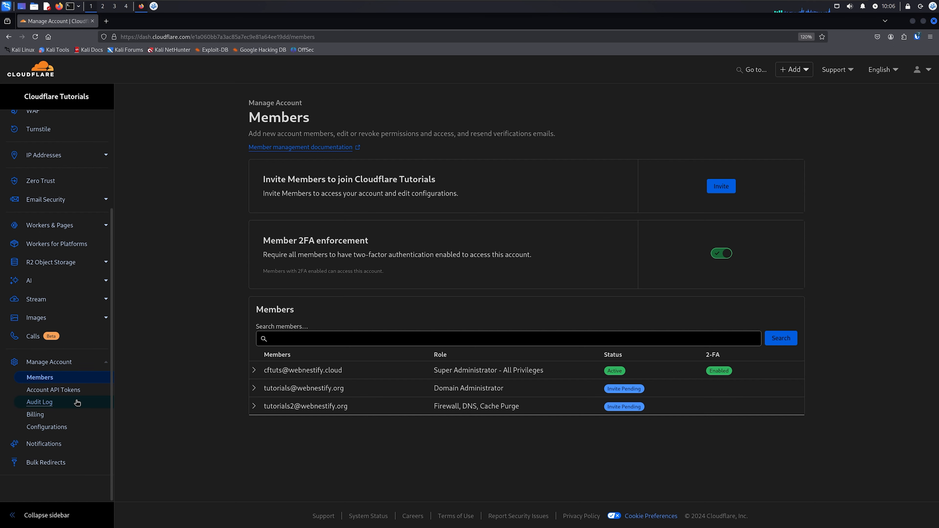
left_click(46, 405)
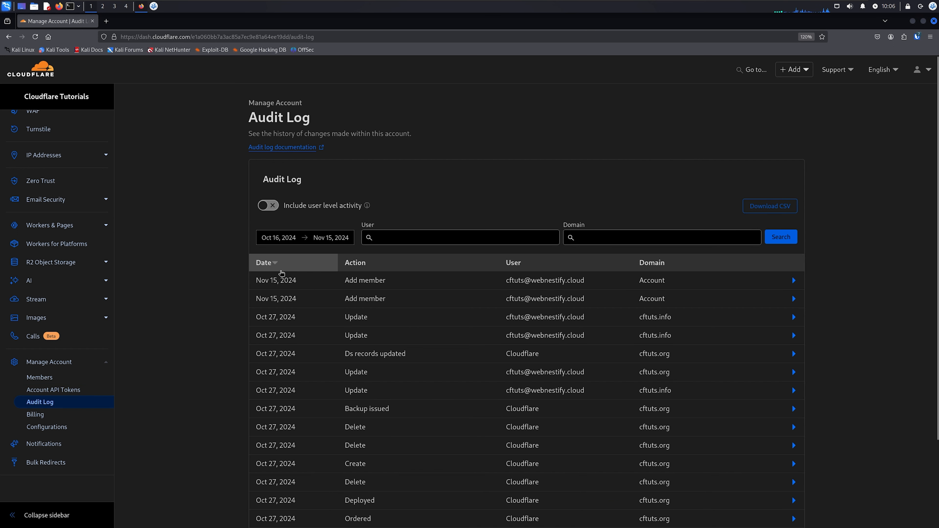
left_click(269, 207)
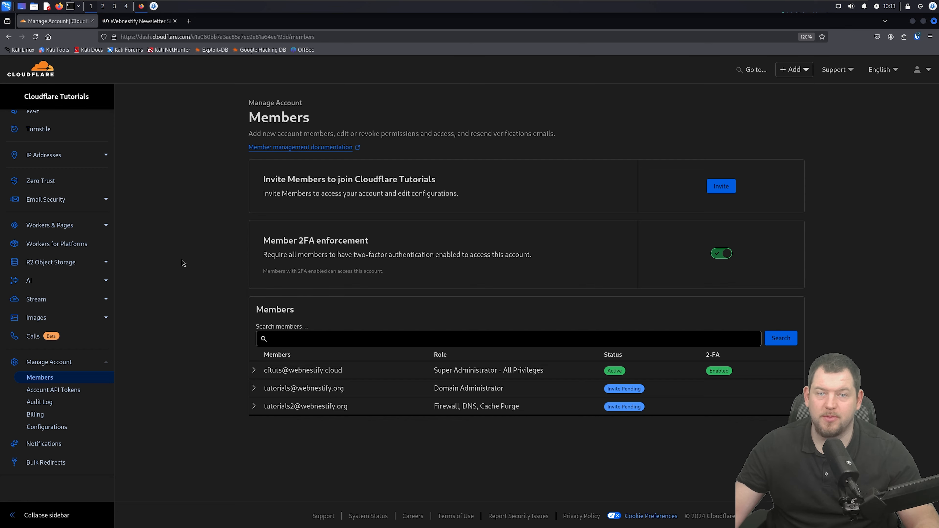
Switch to the Webnestify newsletter sign-up page
key("ctrl+Tab")
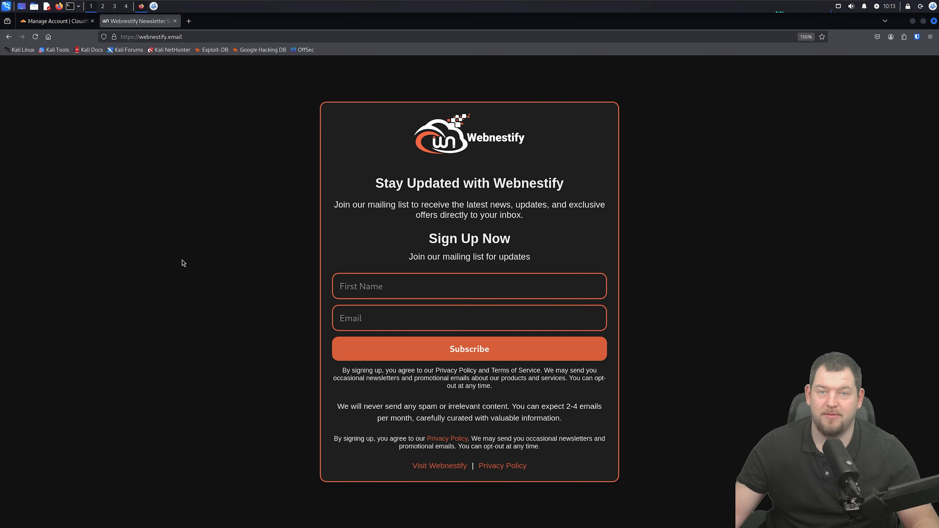